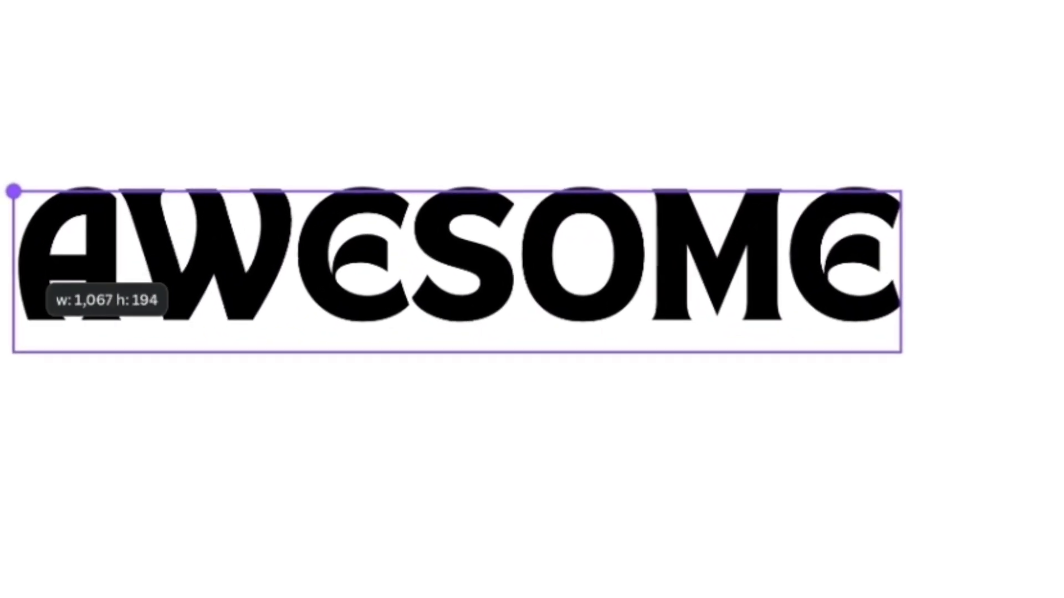
Step: Enlarge the AWESOME text to font size 213 so it nearly spans the page width, and place it near the page's upper edge
{"action": "left_click_drag", "start_coordinate": [560, 272], "coordinate": [511, 281]}
{"action": "left_click_drag", "start_coordinate": [432, 296], "coordinate": [429, 174]}
{"action": "left_click_drag", "start_coordinate": [507, 220], "coordinate": [840, 280]}
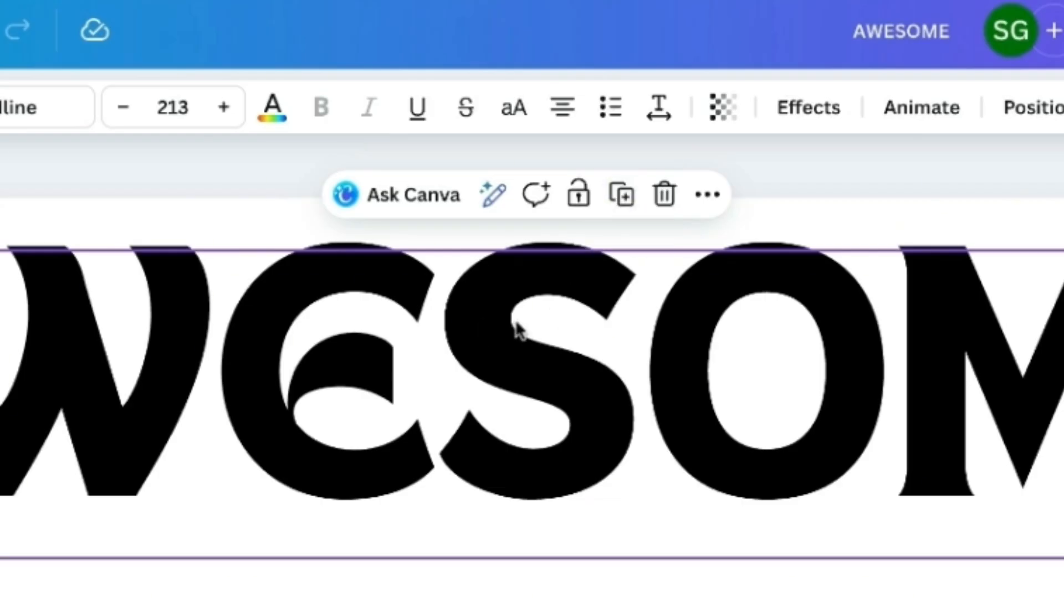
Step: Duplicate the AWESOME line twice and stack the copies directly beneath it to make three rows
{"action": "left_click", "coordinate": [622, 195]}
{"action": "left_click_drag", "start_coordinate": [516, 191], "coordinate": [518, 234]}
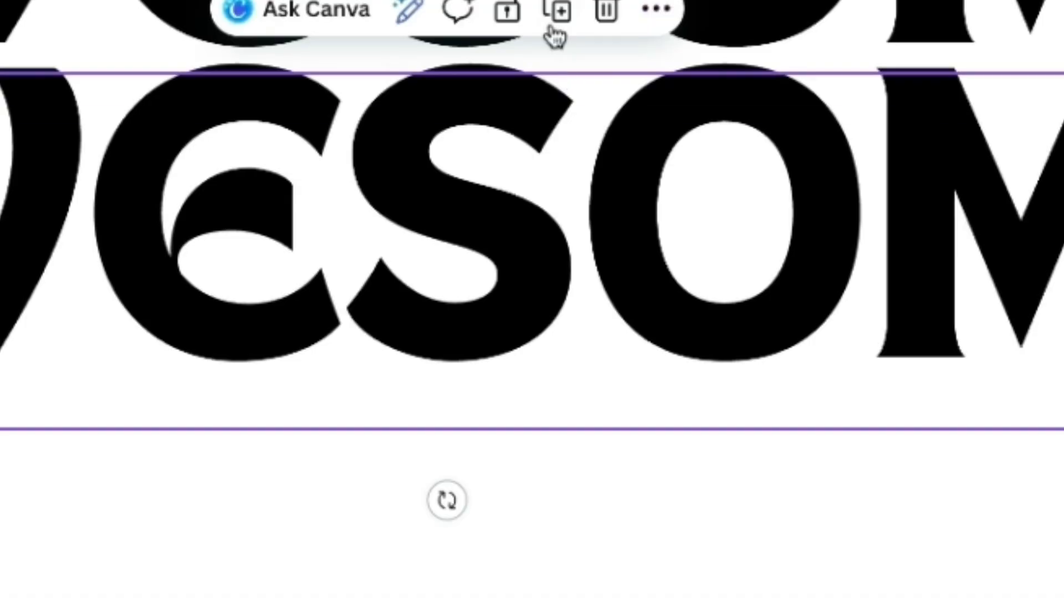
{"action": "left_click", "coordinate": [540, 244]}
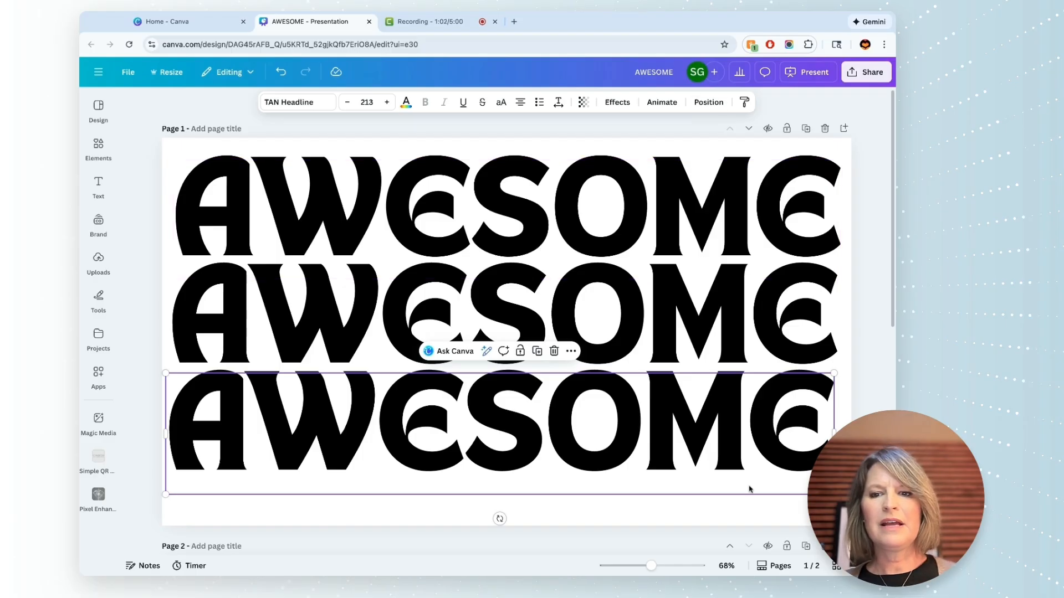
{"action": "left_click", "coordinate": [749, 510]}
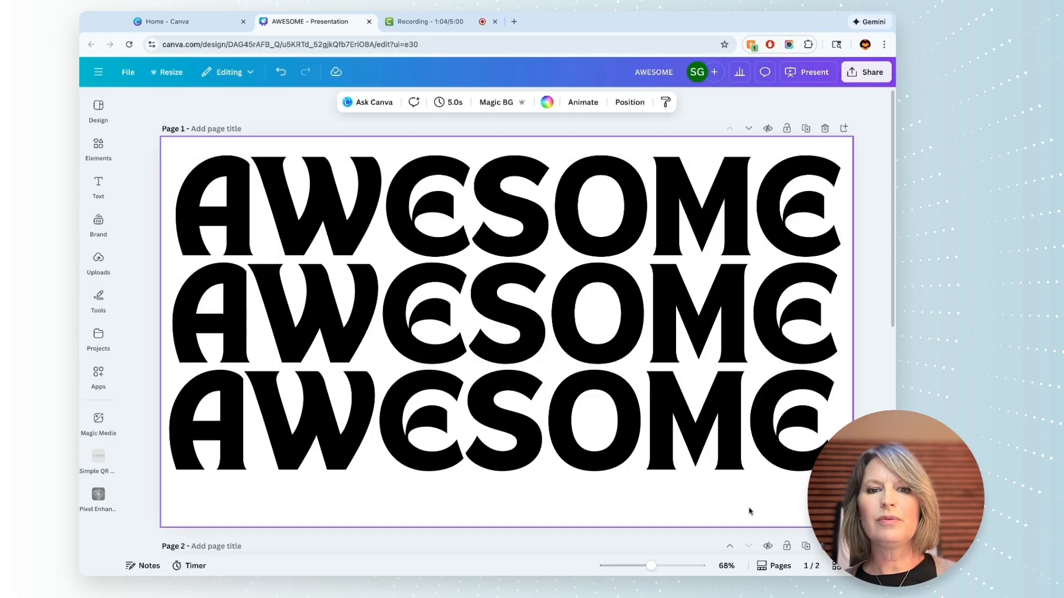
Step: Group the three AWESOME lines and duplicate the group, aligning the copy exactly over the original
{"action": "left_click", "coordinate": [627, 213]}
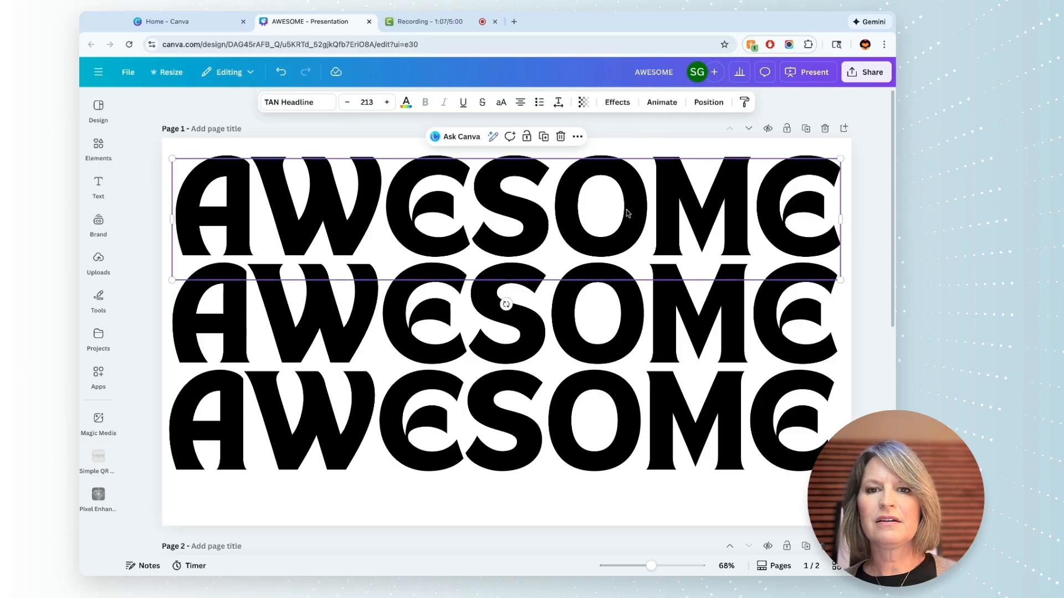
{"action": "left_click", "coordinate": [610, 319], "text": "shift"}
{"action": "left_click", "coordinate": [615, 402], "text": "shift"}
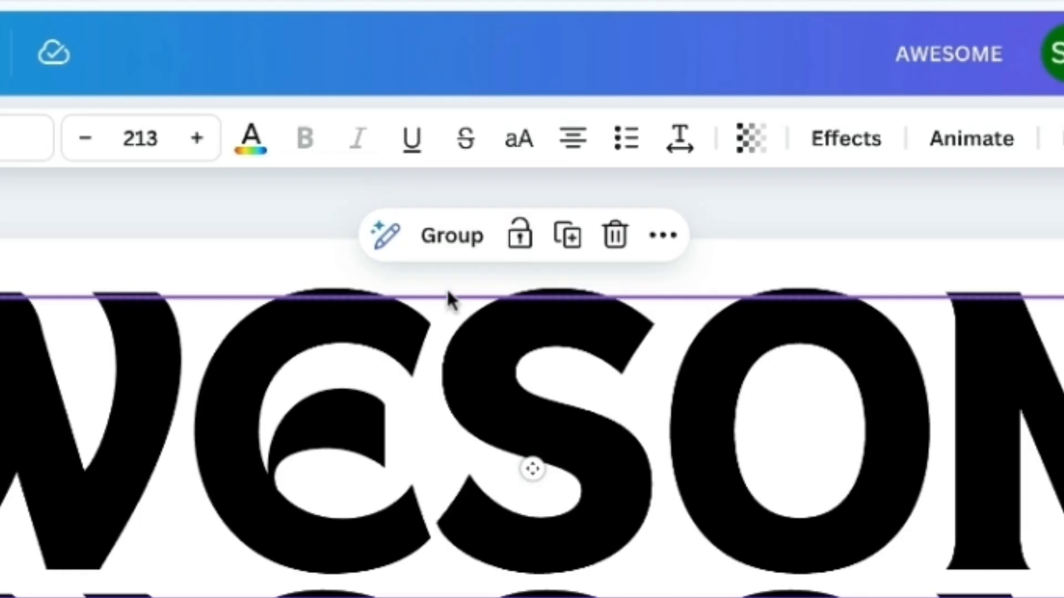
{"action": "left_click", "coordinate": [460, 244]}
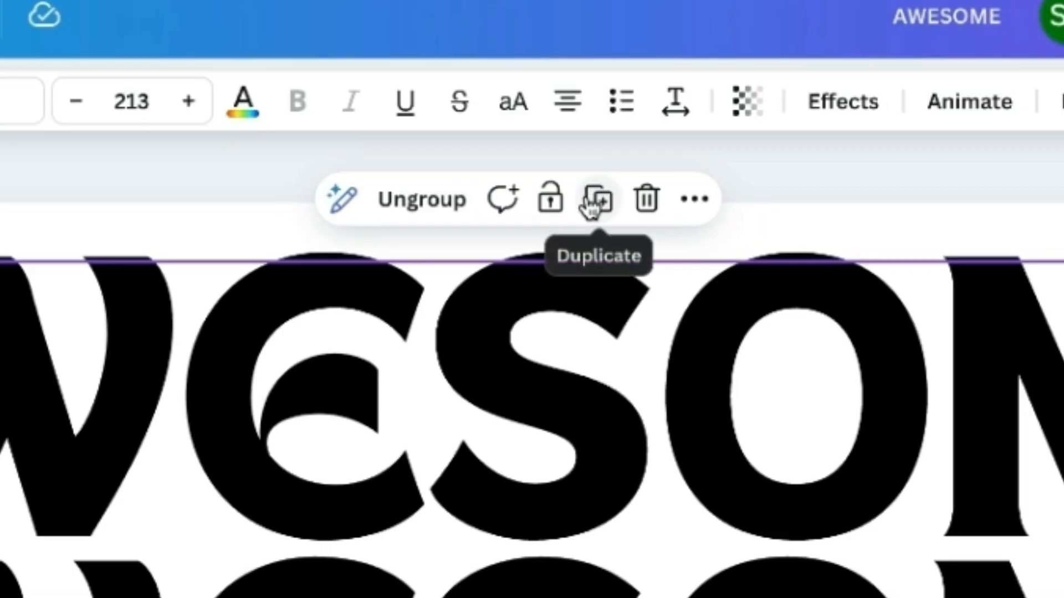
{"action": "left_click", "coordinate": [531, 137]}
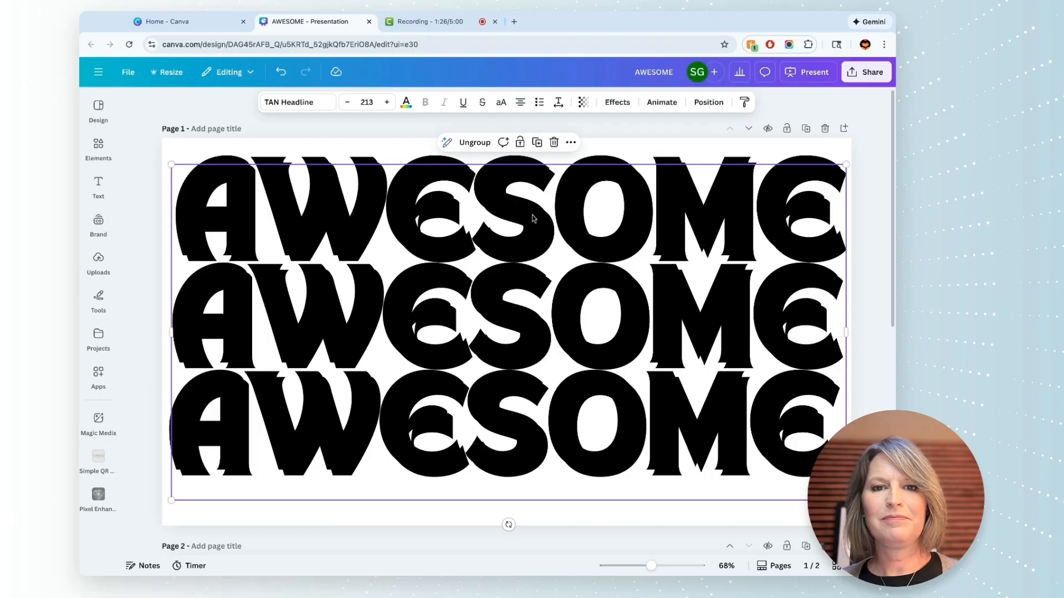
{"action": "left_click_drag", "start_coordinate": [535, 223], "coordinate": [530, 218]}
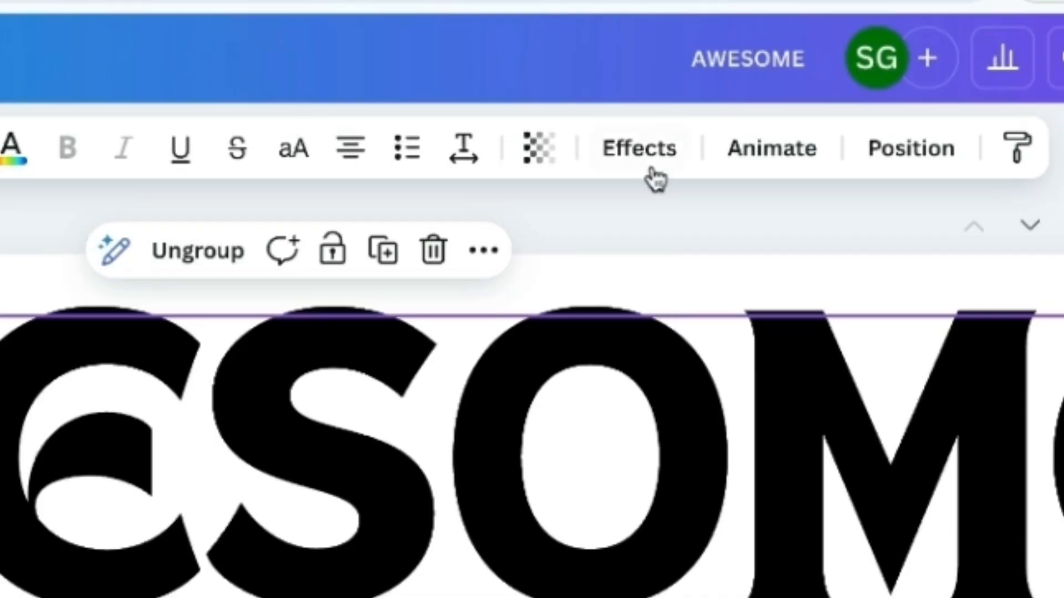
Step: Apply the Hollow text effect to the duplicated AWESOME group lying on top
{"action": "left_click", "coordinate": [643, 161]}
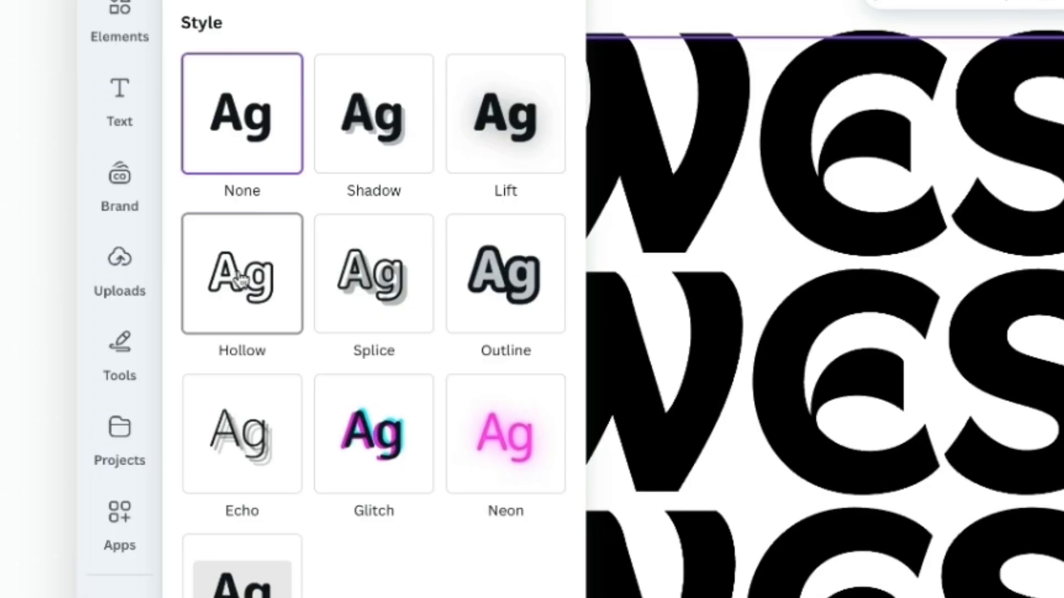
{"action": "left_click", "coordinate": [151, 260]}
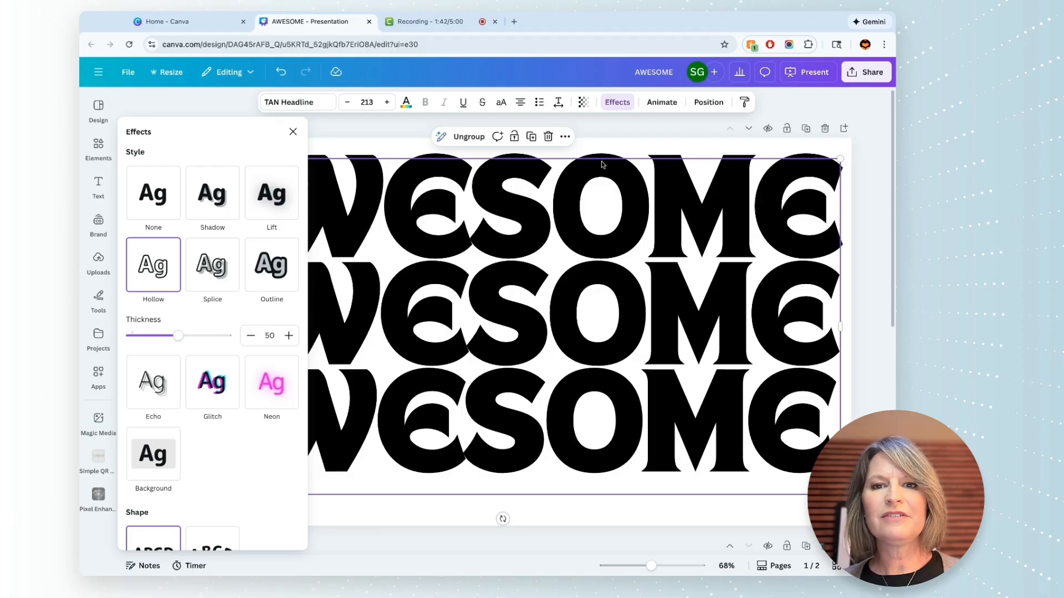
{"action": "left_click", "coordinate": [158, 205]}
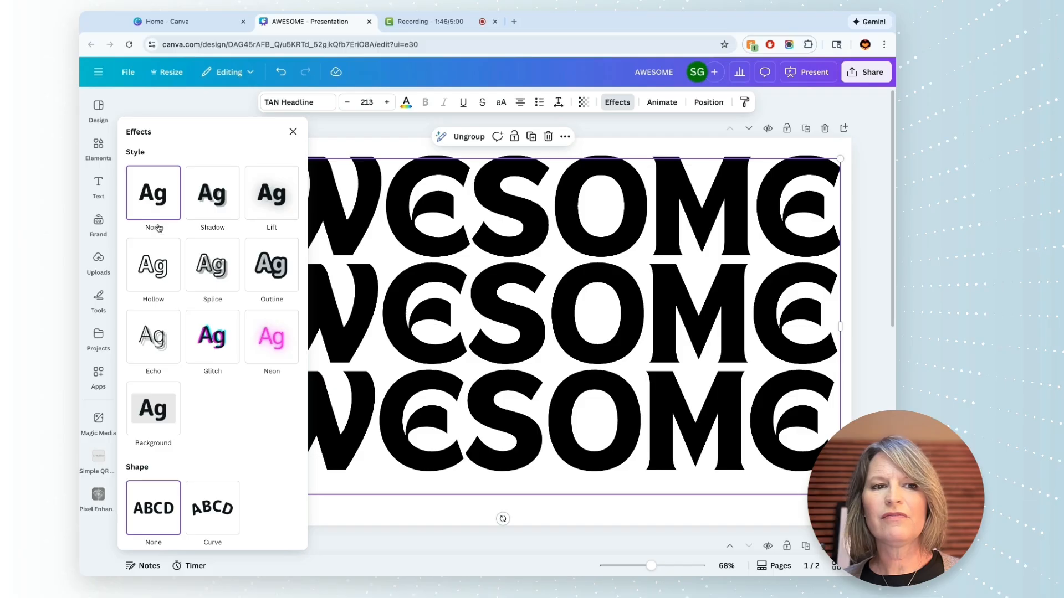
{"action": "left_click", "coordinate": [157, 269]}
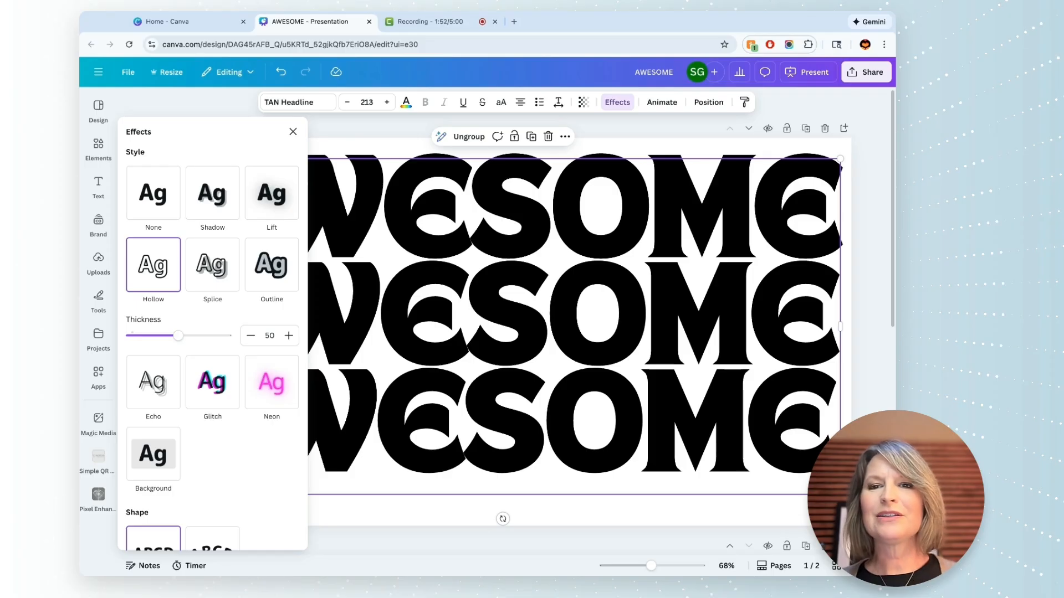
{"action": "left_click", "coordinate": [560, 213]}
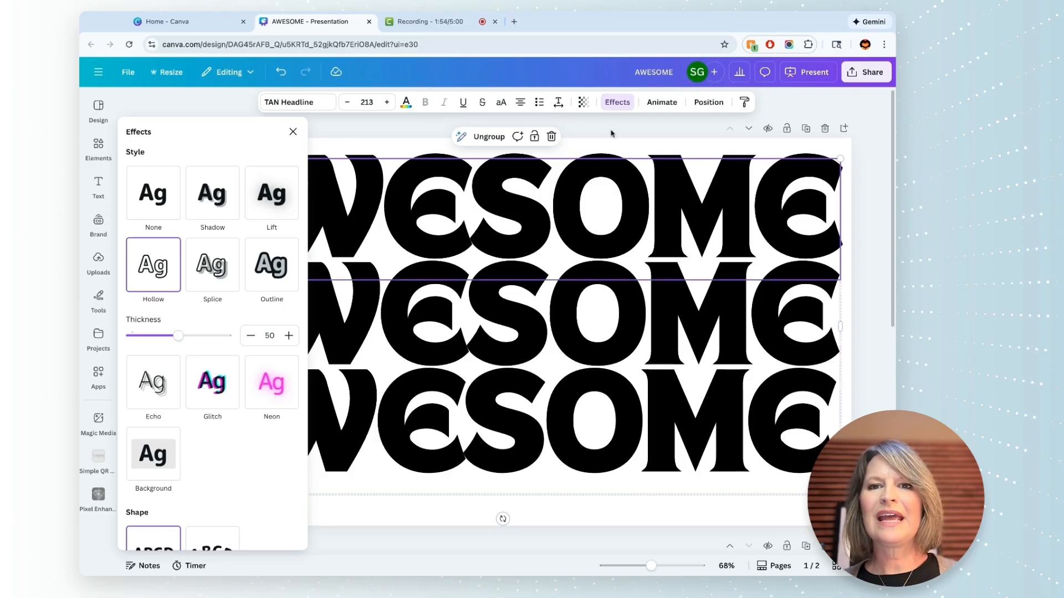
{"action": "left_click", "coordinate": [619, 144]}
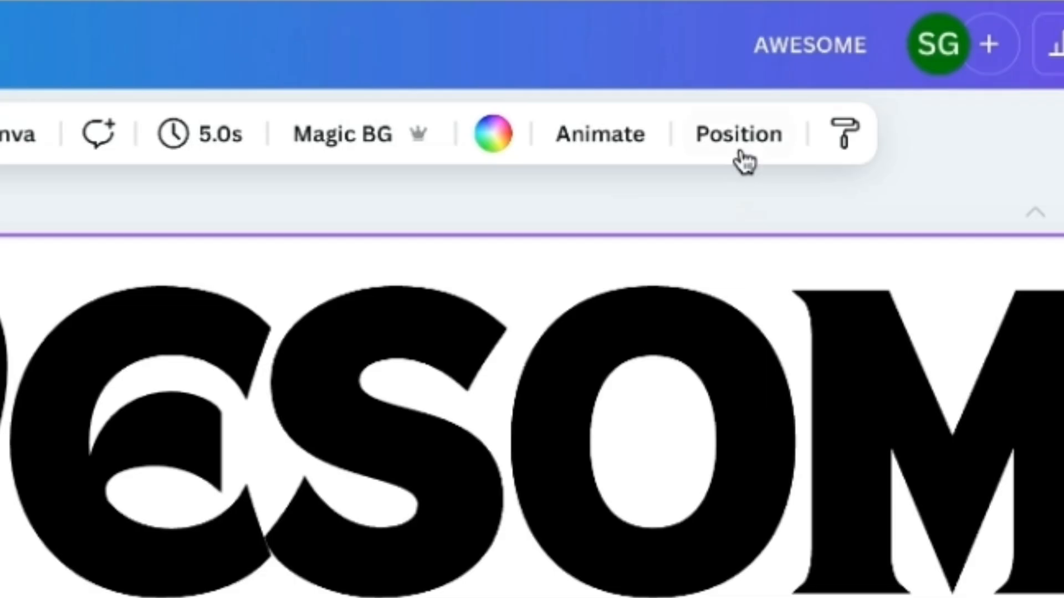
Step: Examine the layer order of the hollow group, the solid group and the page background
{"action": "left_click", "coordinate": [745, 141]}
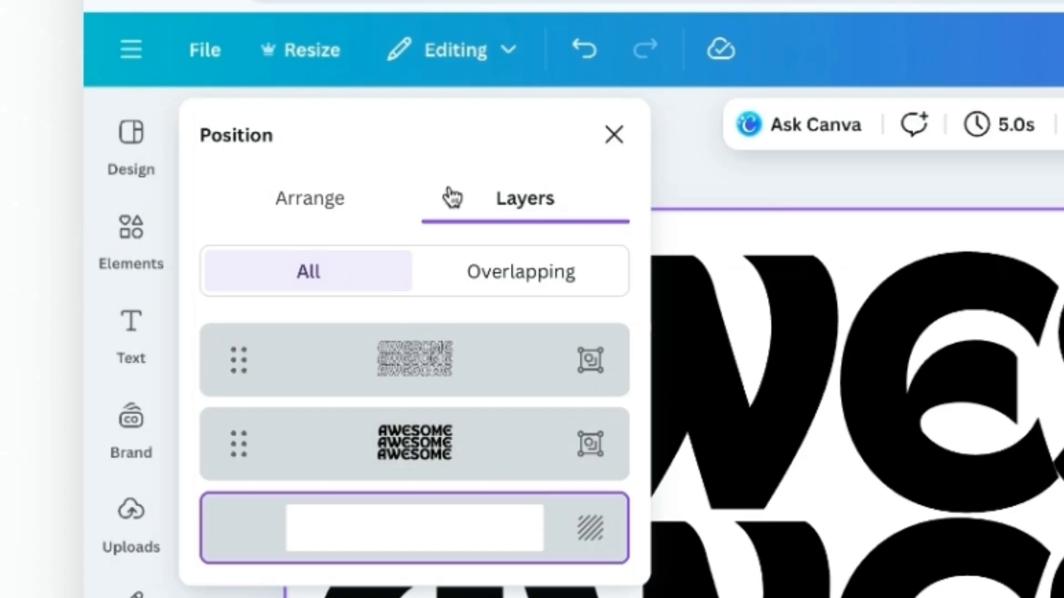
{"action": "left_click", "coordinate": [157, 133]}
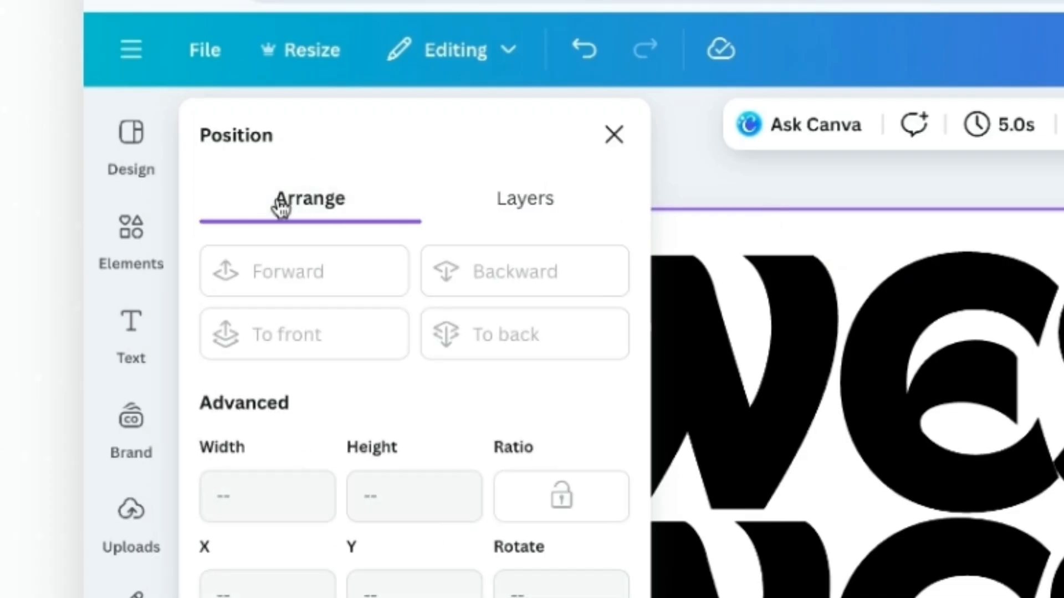
{"action": "left_click", "coordinate": [527, 209]}
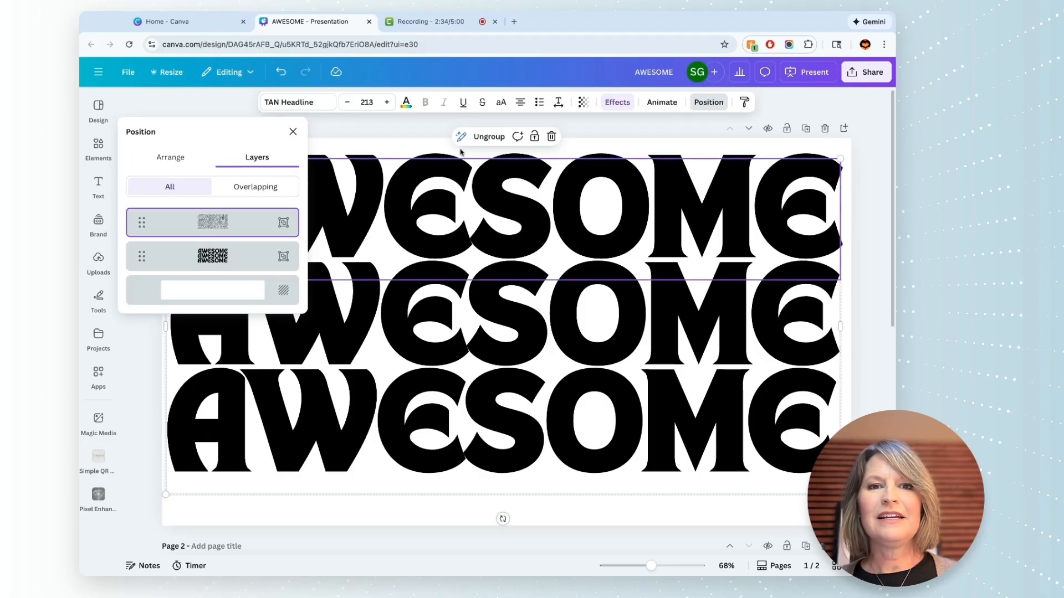
{"action": "left_click", "coordinate": [433, 133]}
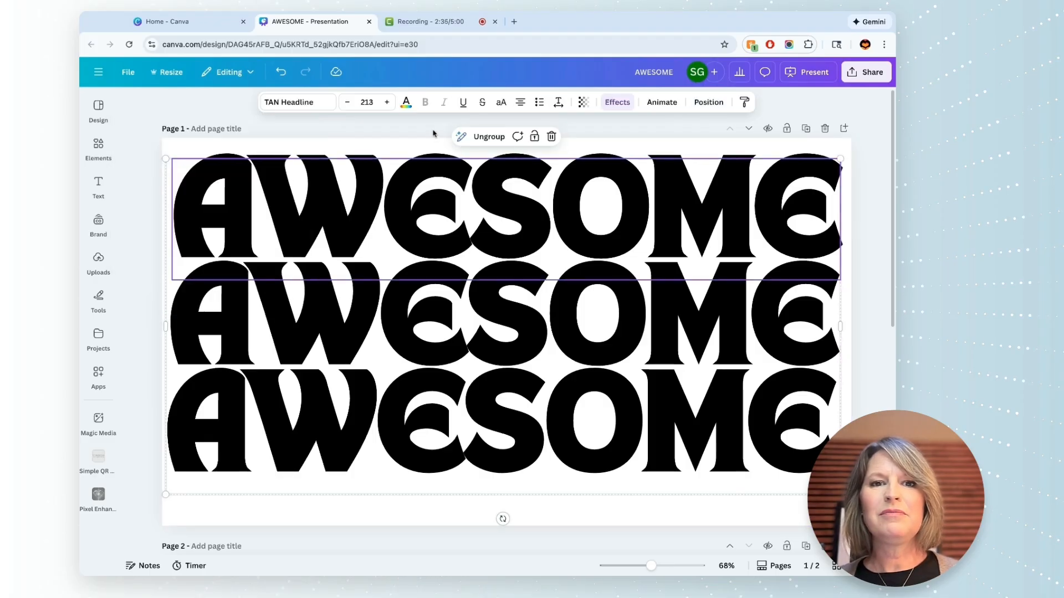
{"action": "left_click", "coordinate": [434, 133]}
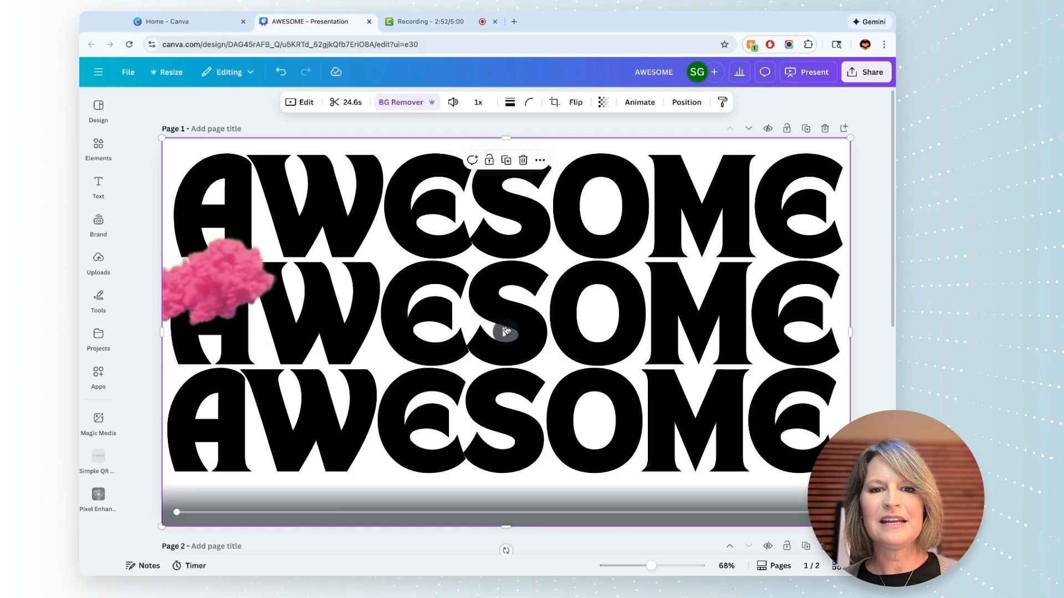
Step: Play the pink ink video partway, and move its layer between the hollow and solid AWESOME groups
{"action": "left_click", "coordinate": [506, 331]}
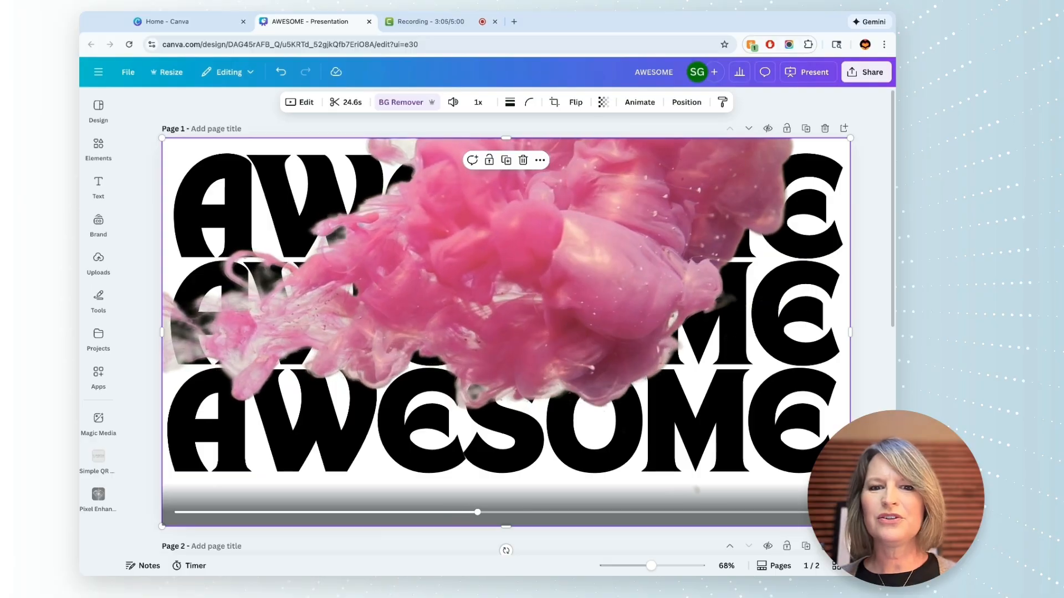
{"action": "left_click", "coordinate": [504, 333]}
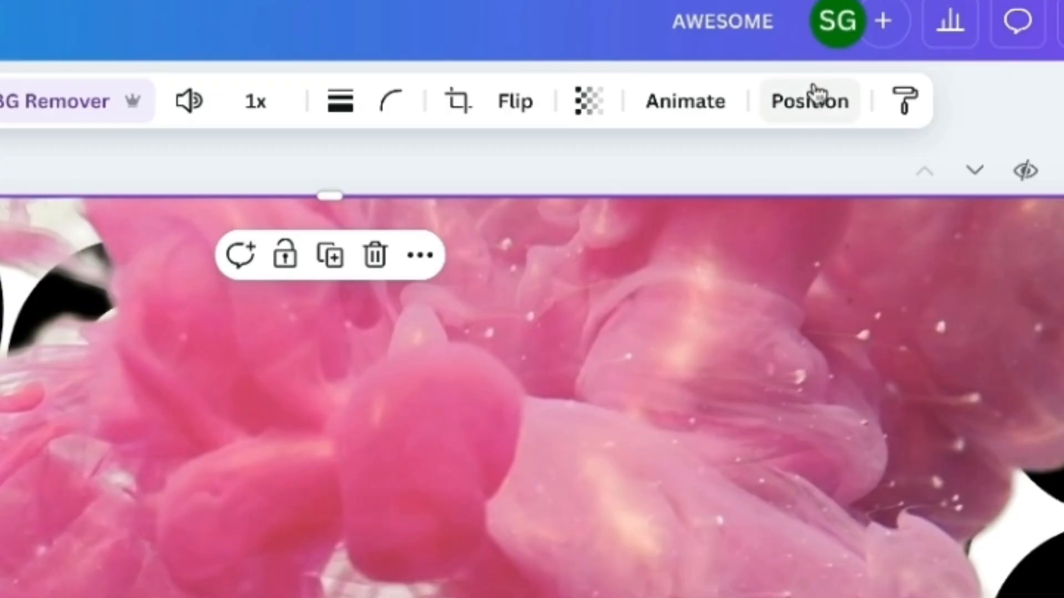
{"action": "left_click", "coordinate": [811, 104]}
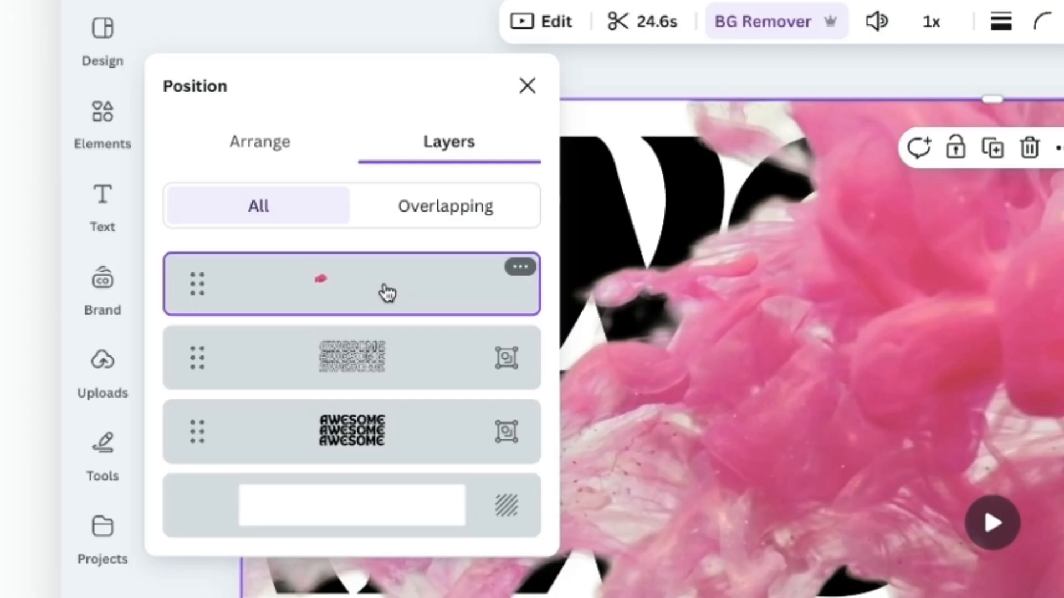
{"action": "left_click_drag", "start_coordinate": [387, 292], "coordinate": [387, 367]}
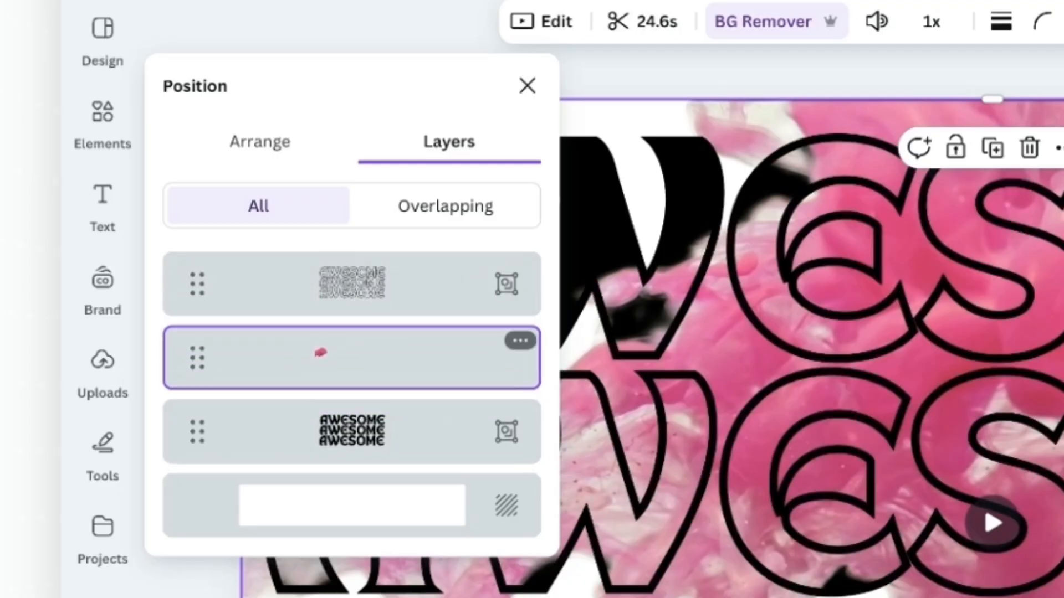
{"action": "left_click", "coordinate": [586, 130]}
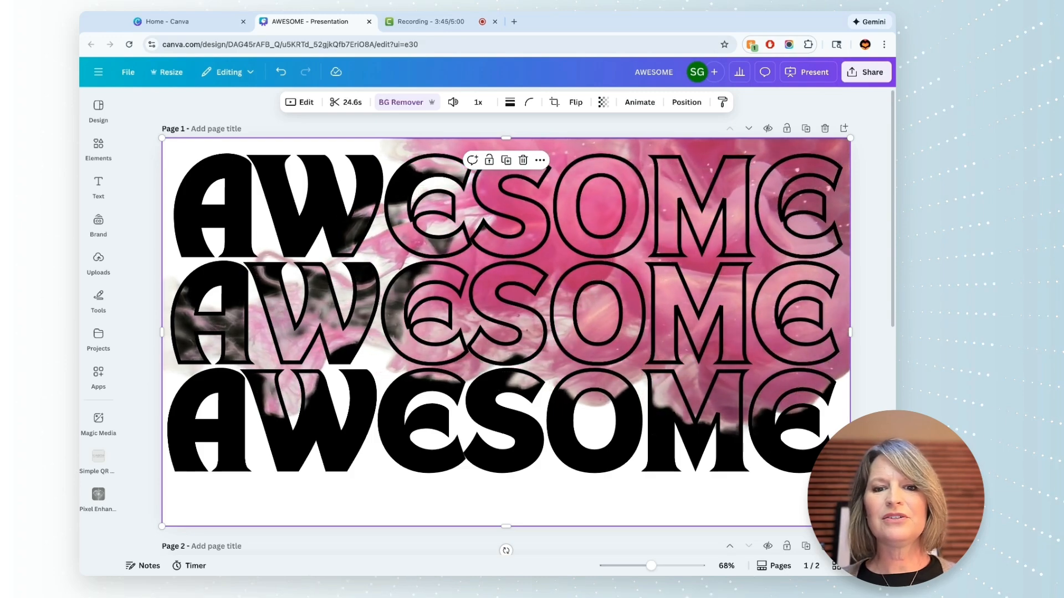
Step: Open the design's download settings and choose MP4 Video as the file type
{"action": "left_click", "coordinate": [863, 116]}
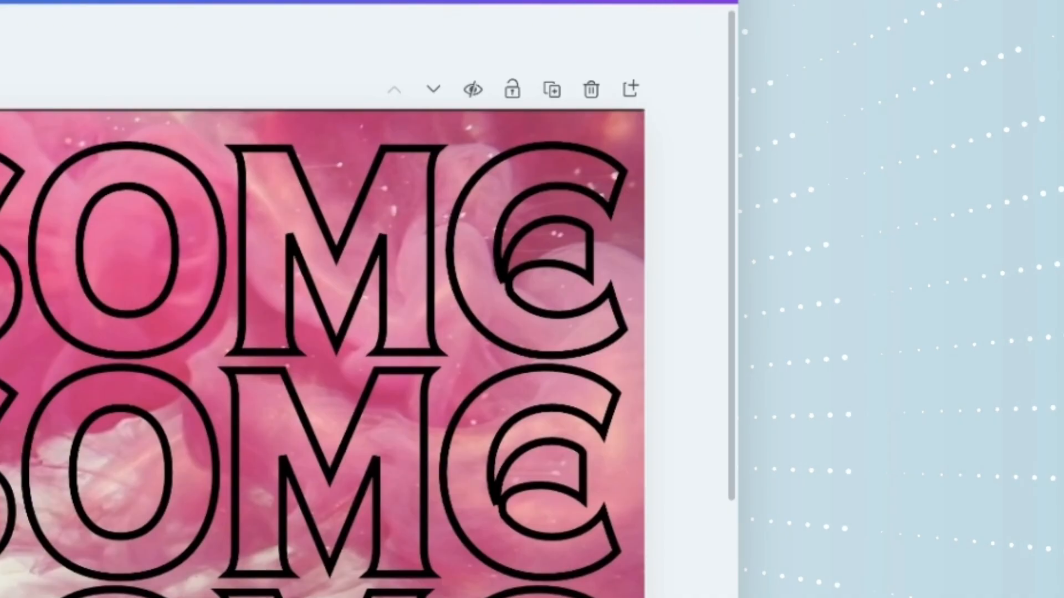
{"action": "left_click", "coordinate": [866, 72]}
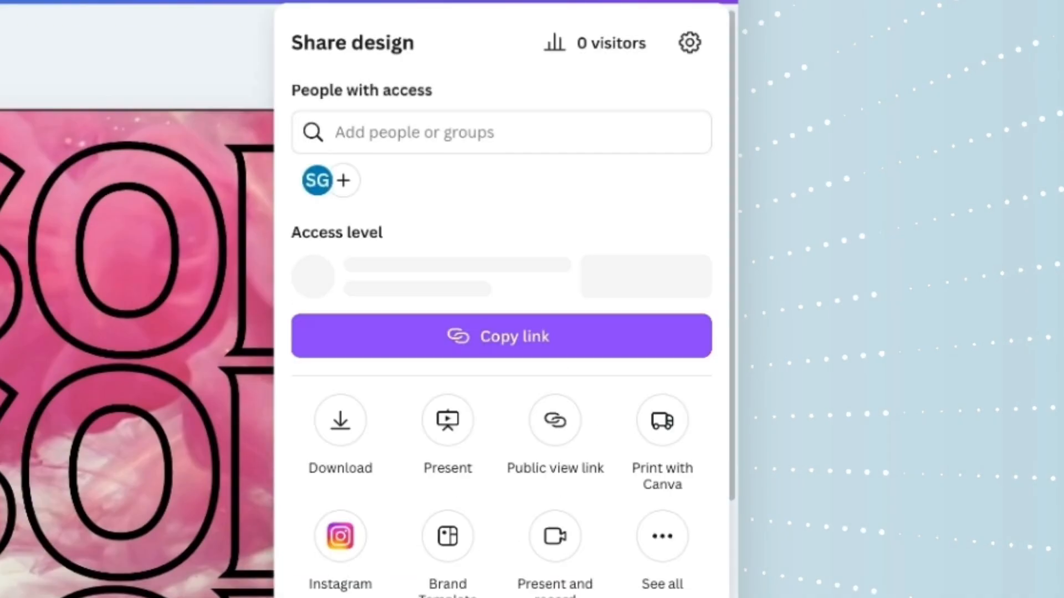
{"action": "left_click", "coordinate": [346, 444]}
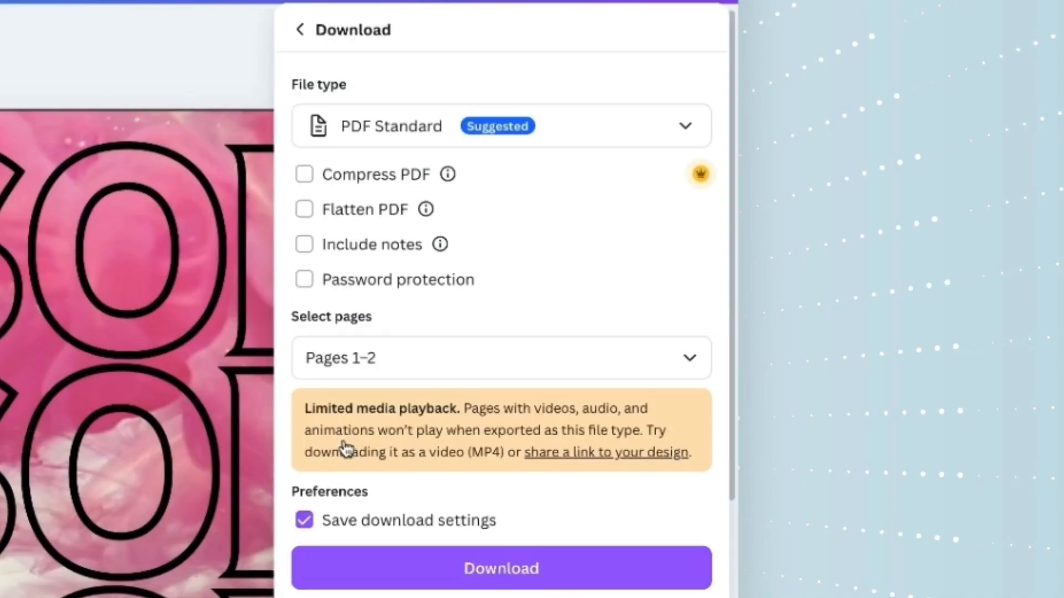
{"action": "left_click", "coordinate": [576, 131]}
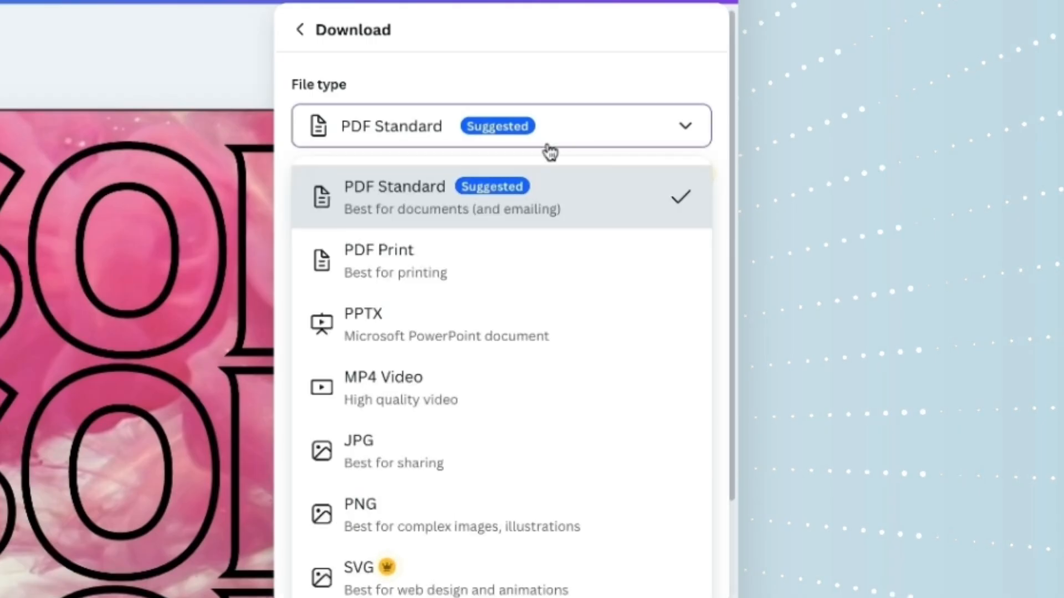
{"action": "left_click", "coordinate": [465, 402]}
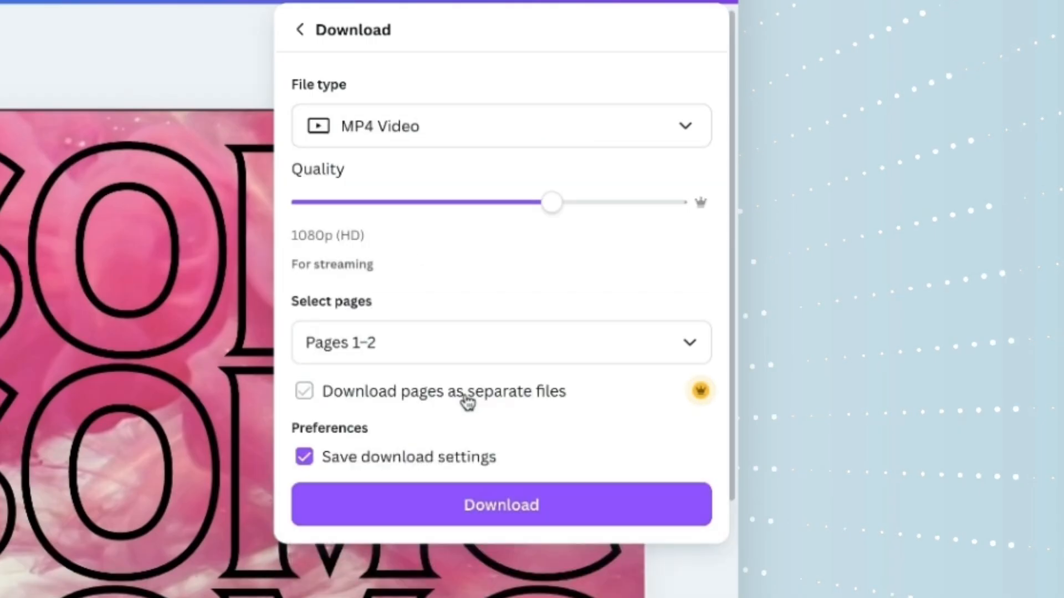